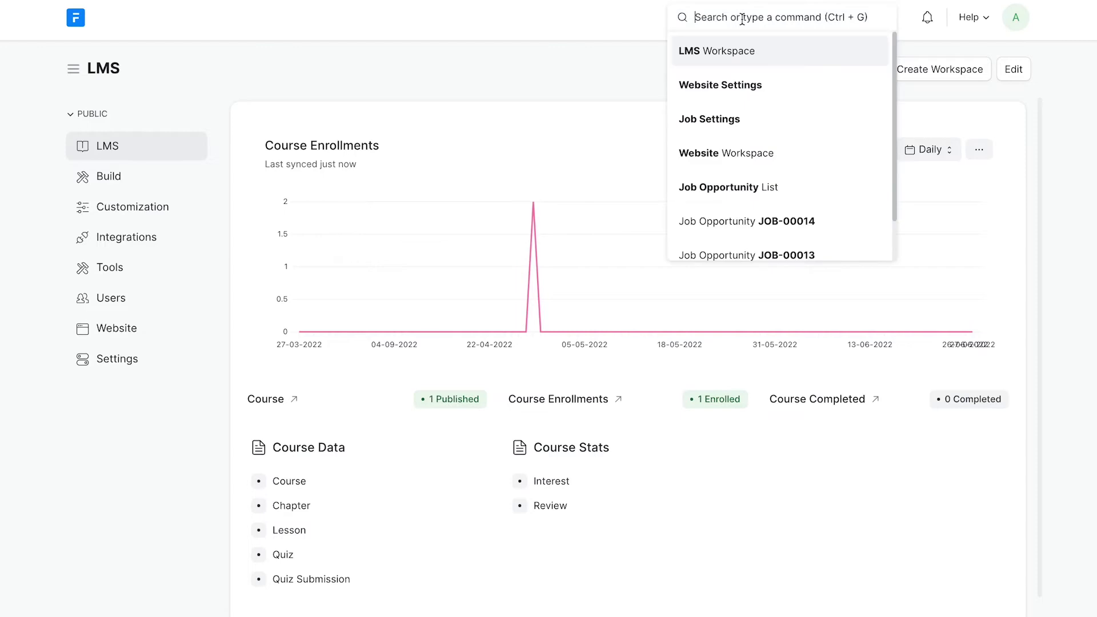
Allow website job posting in Job Settings with title 'Frappe Jobs' and subtitle 'Hire for Frappe Framework', then save.
text(job )
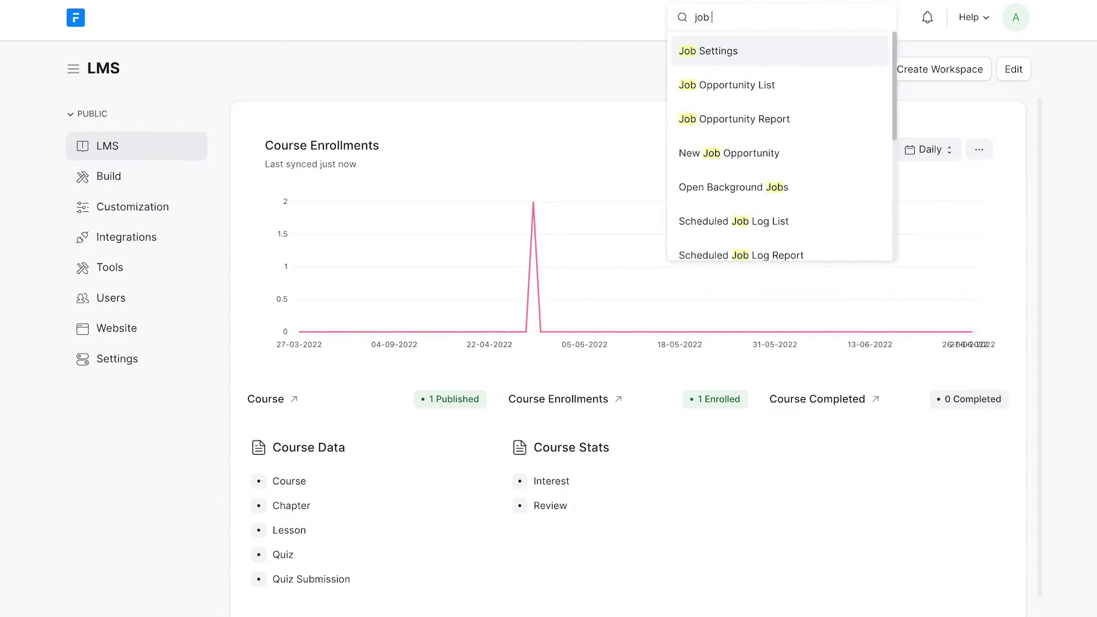
text(setti)
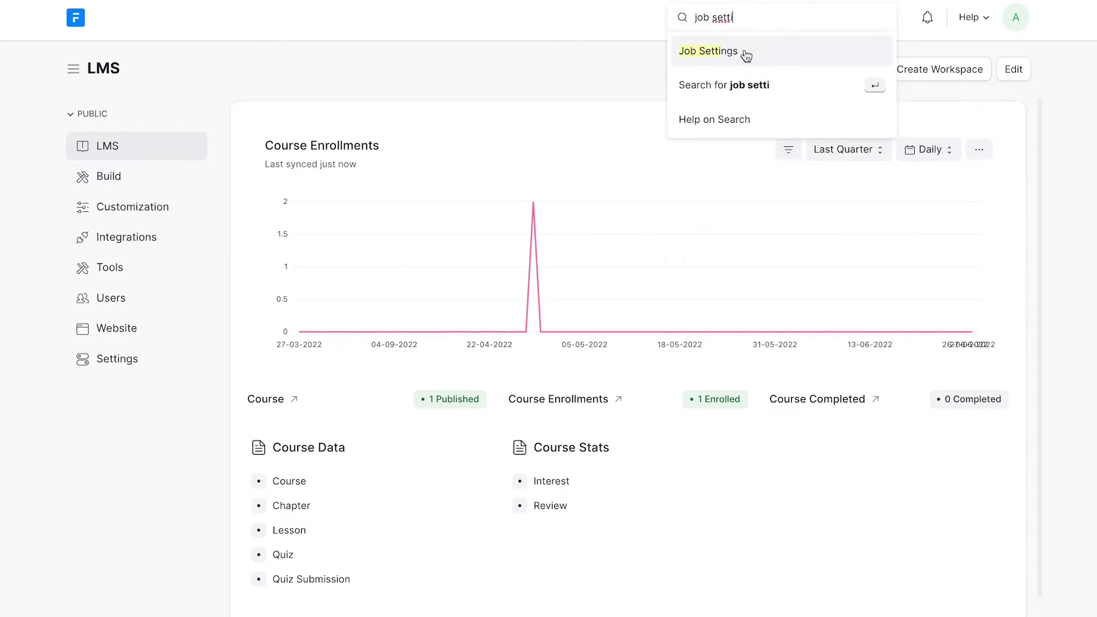
click(745, 52)
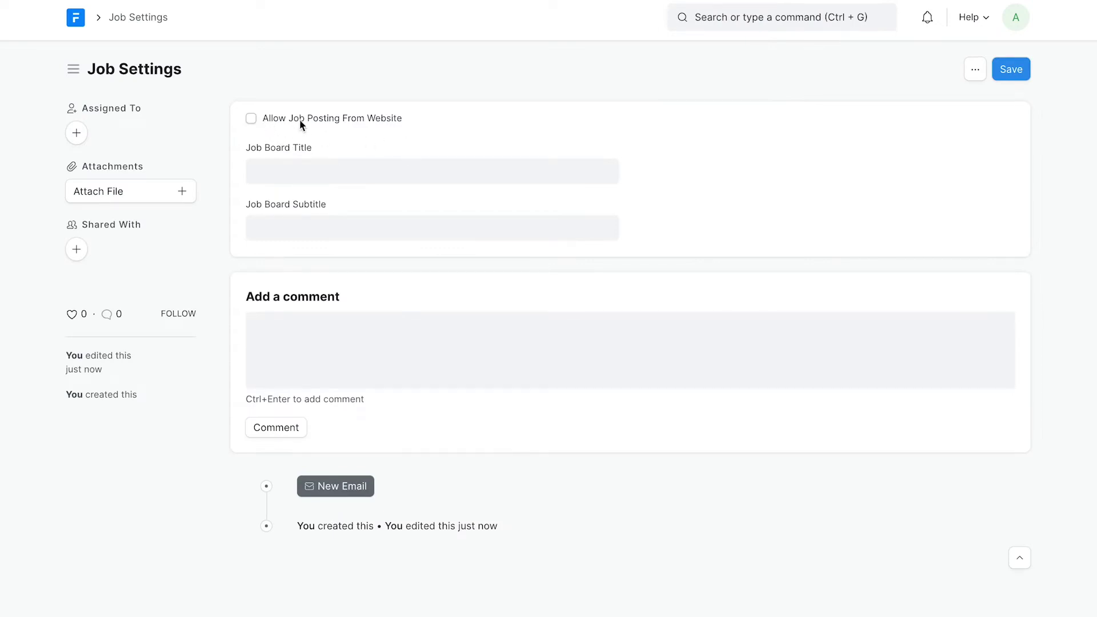
click(251, 119)
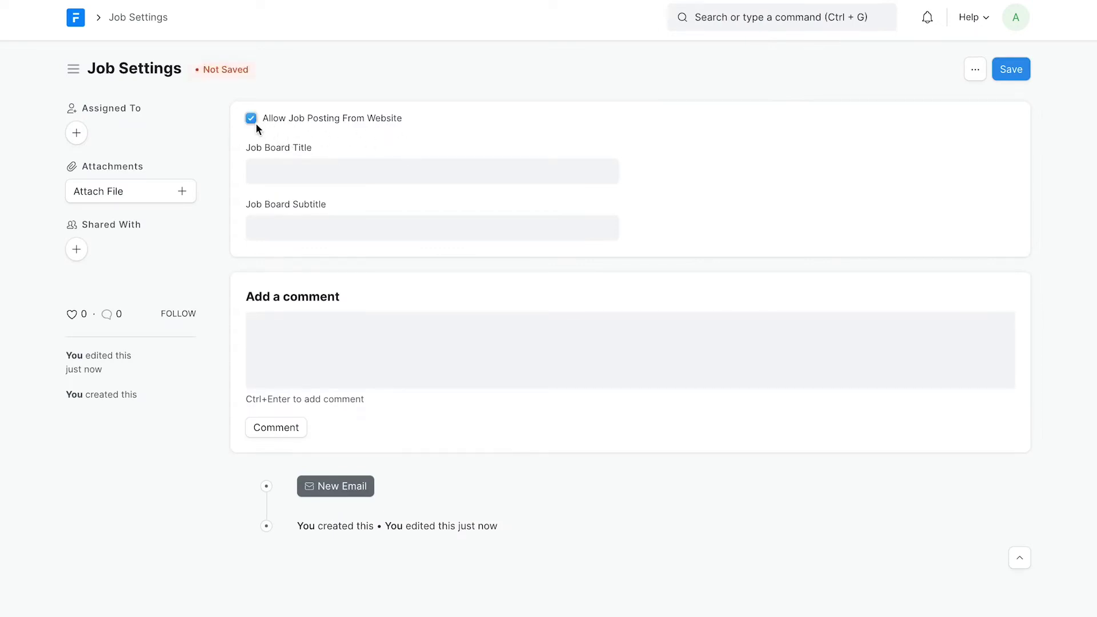
click(282, 167)
text(F)
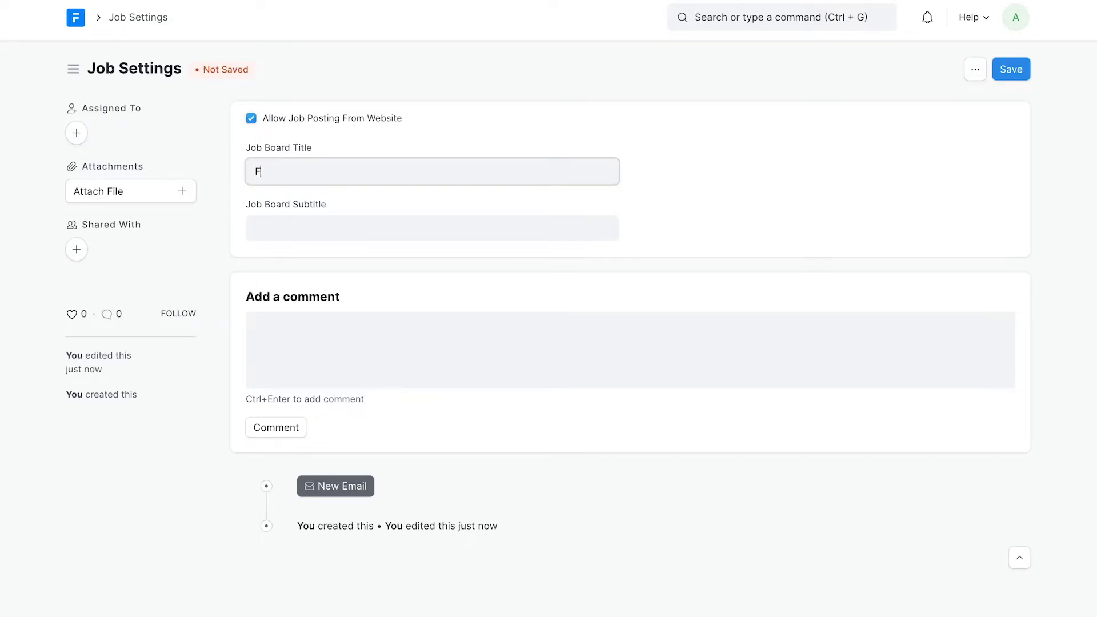
text(rappe Jobs)
click(256, 228)
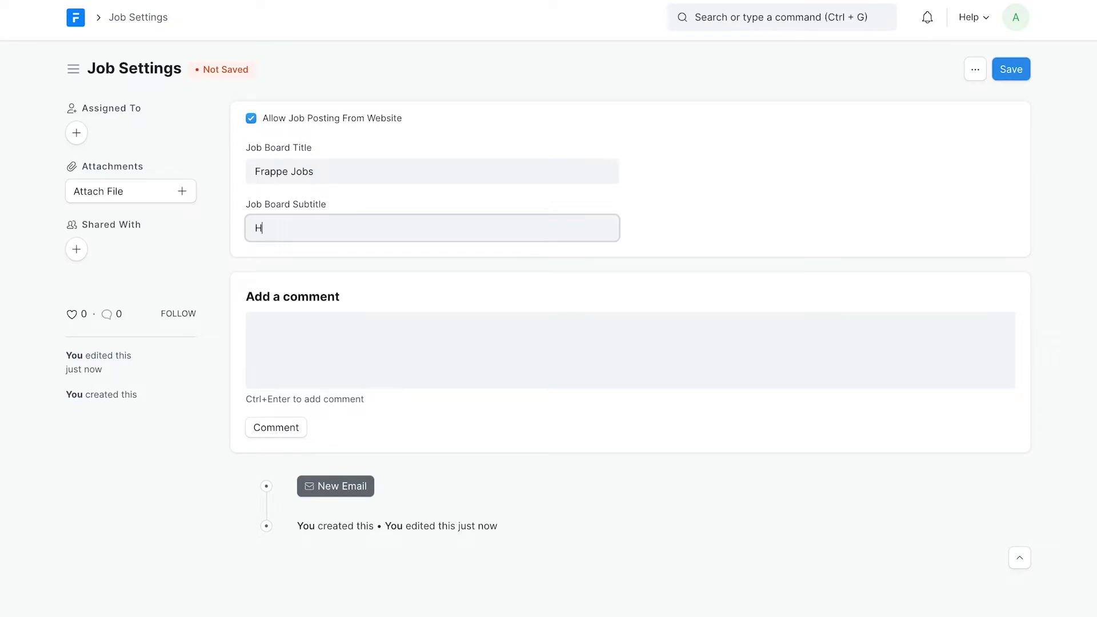
text(Hire for Frappe Framework)
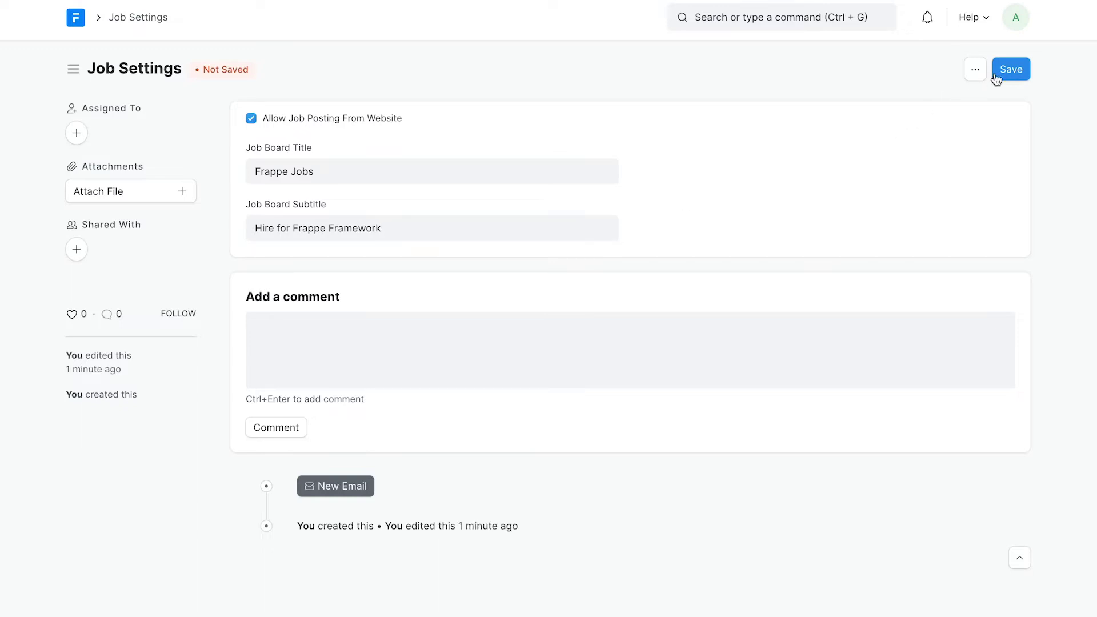
click(1014, 71)
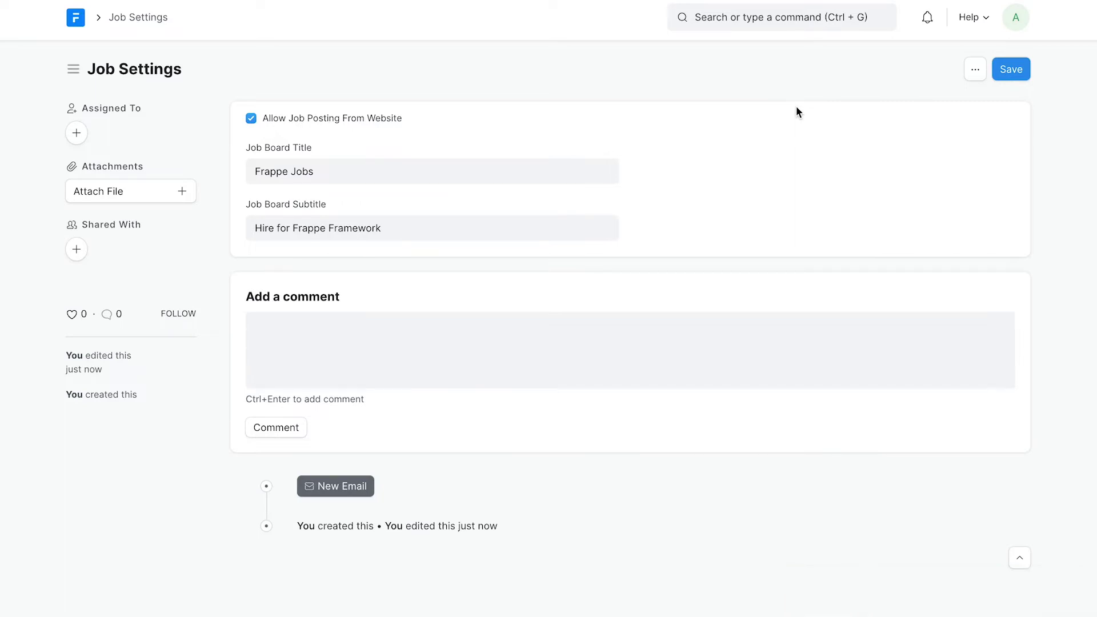
Open Website Settings and expand its Navbar section.
click(762, 19)
text(websi)
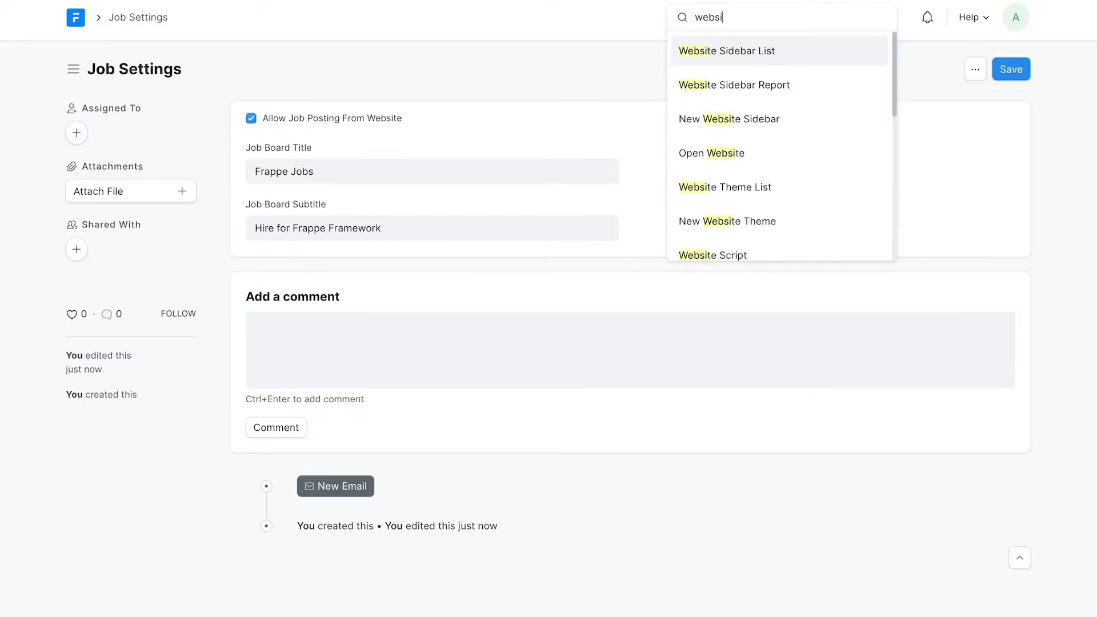
text(te se)
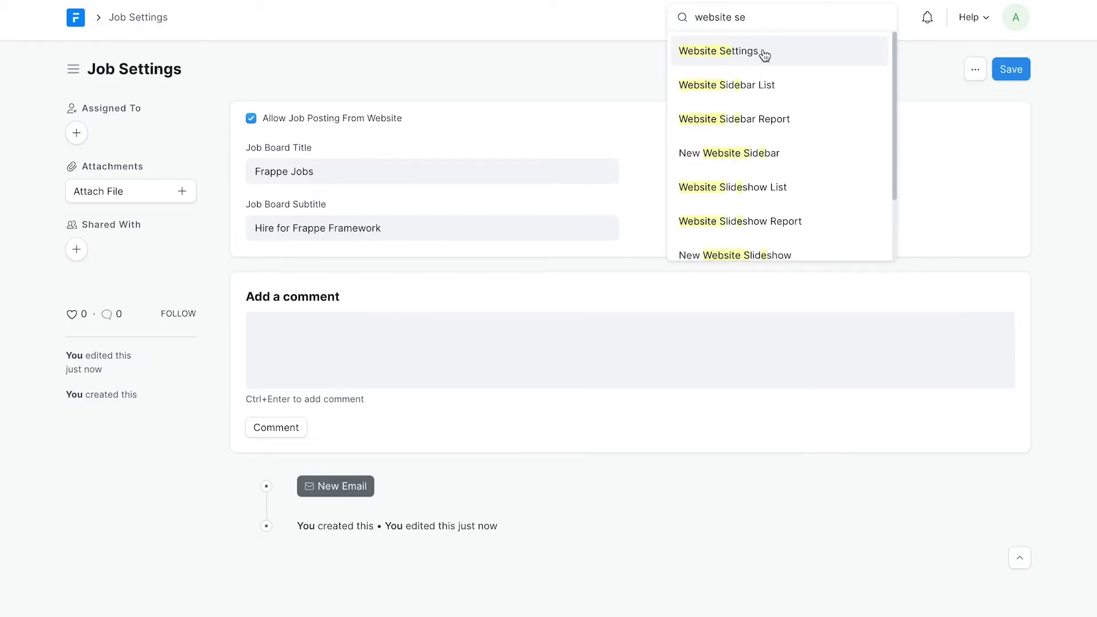
click(762, 52)
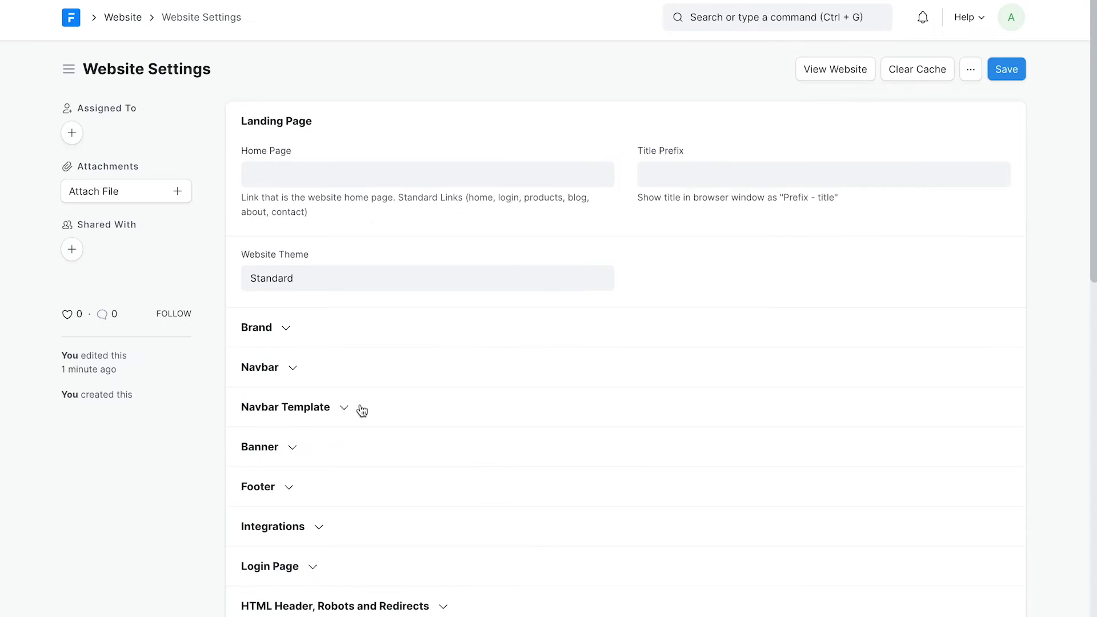
click(279, 371)
scroll(278, 373, down, 3)
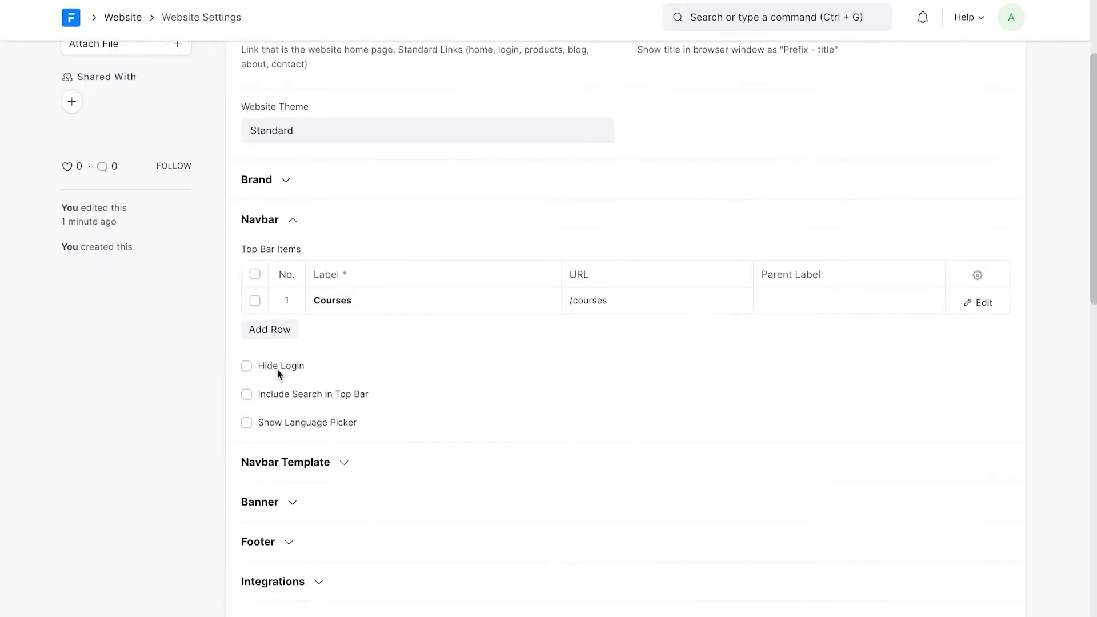
Add a top bar item labelled 'Jobs' linking to /jobs and save the settings.
click(280, 333)
click(337, 328)
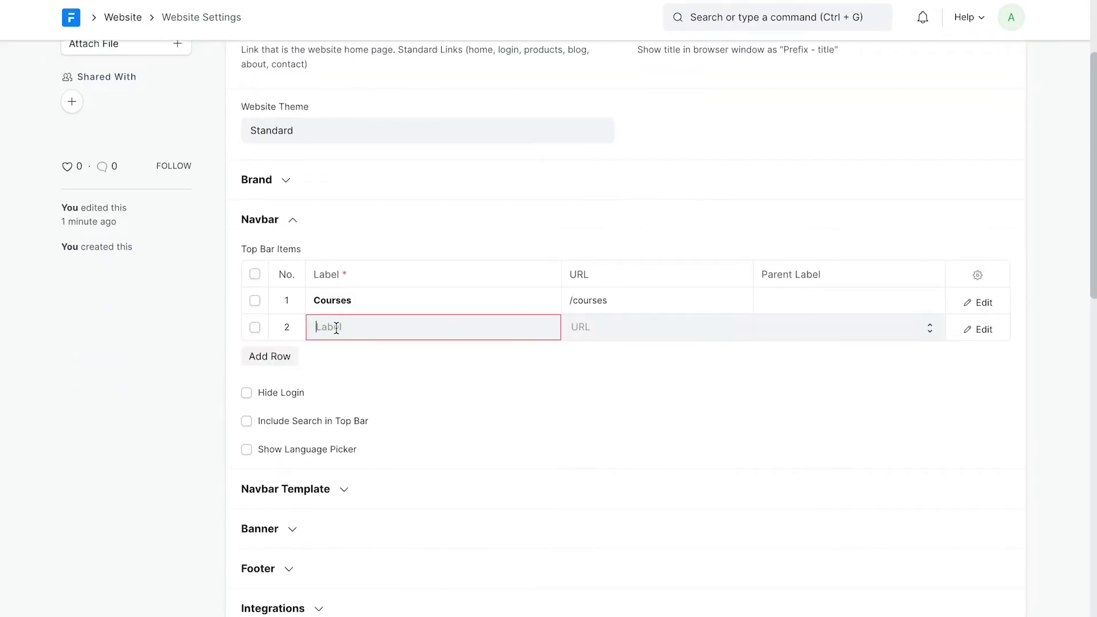
text(Jobs)
key(Tab)
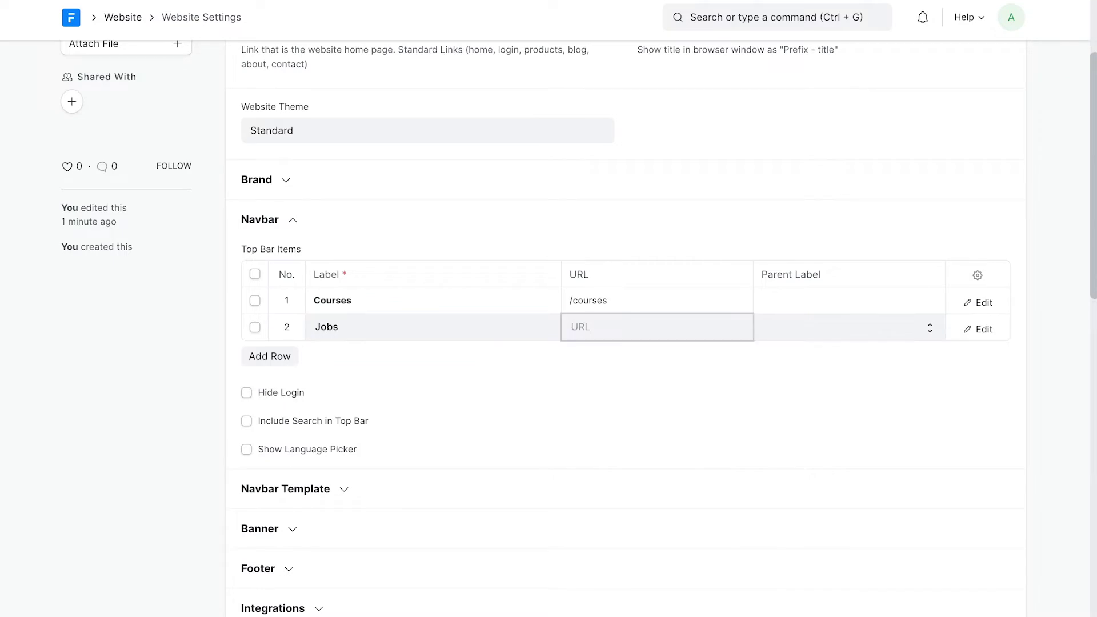
text(/jobs)
click(369, 364)
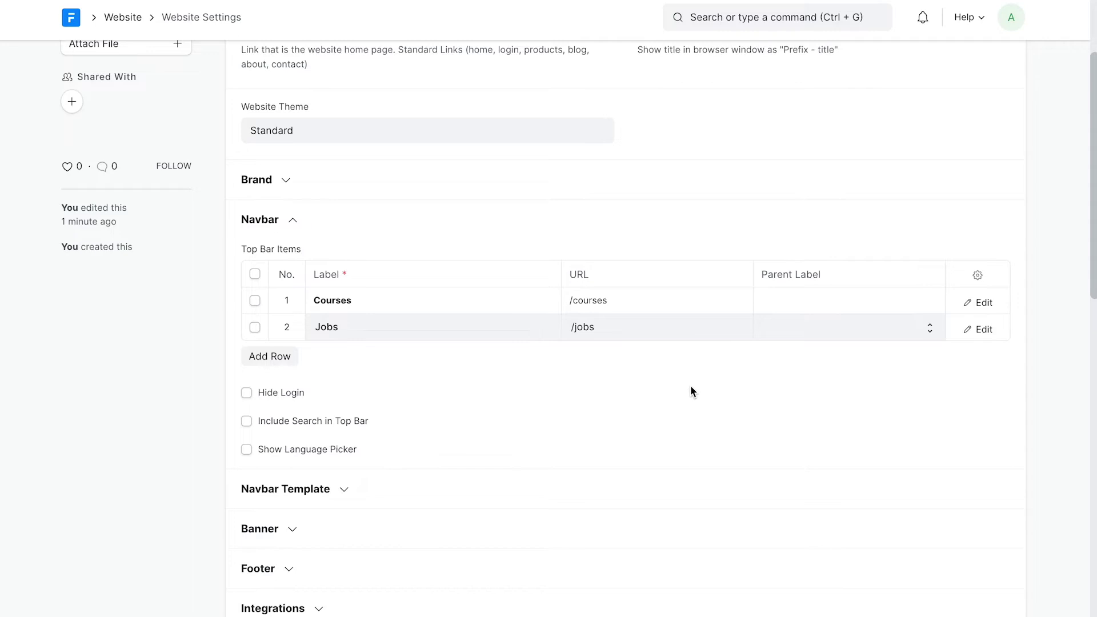
scroll(692, 391, up, 3)
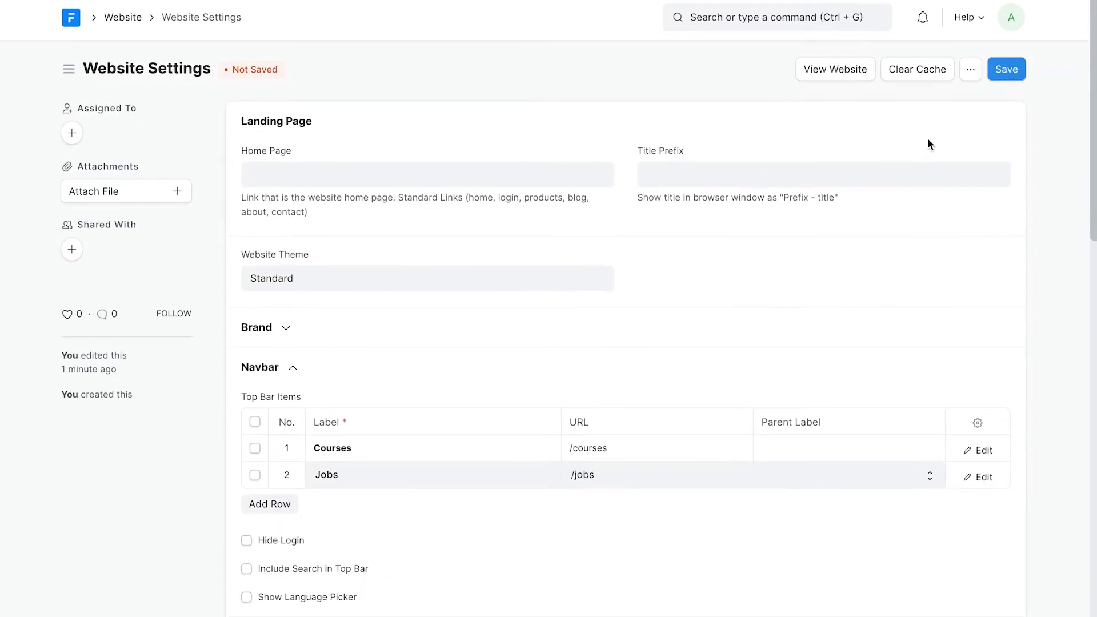
click(1007, 69)
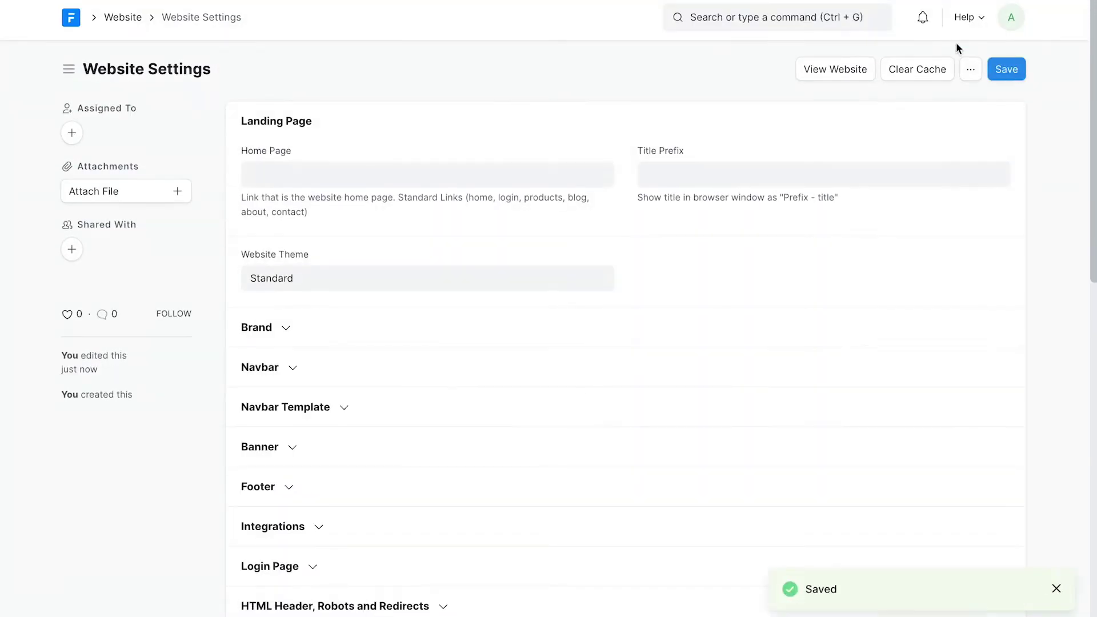
View the public website and go to its Jobs page.
click(849, 66)
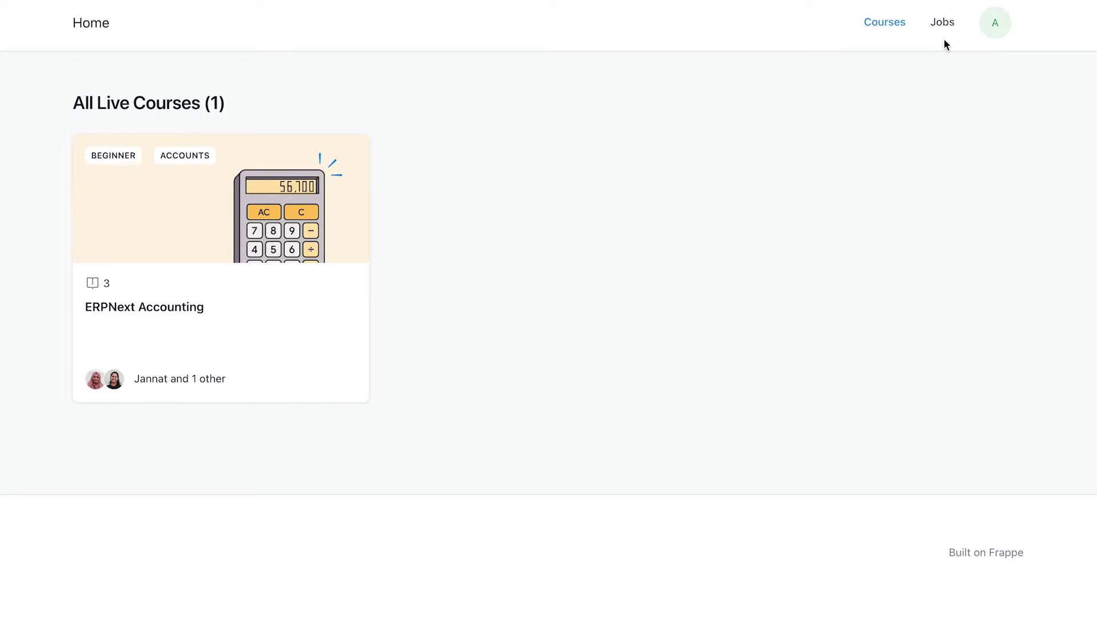
click(945, 24)
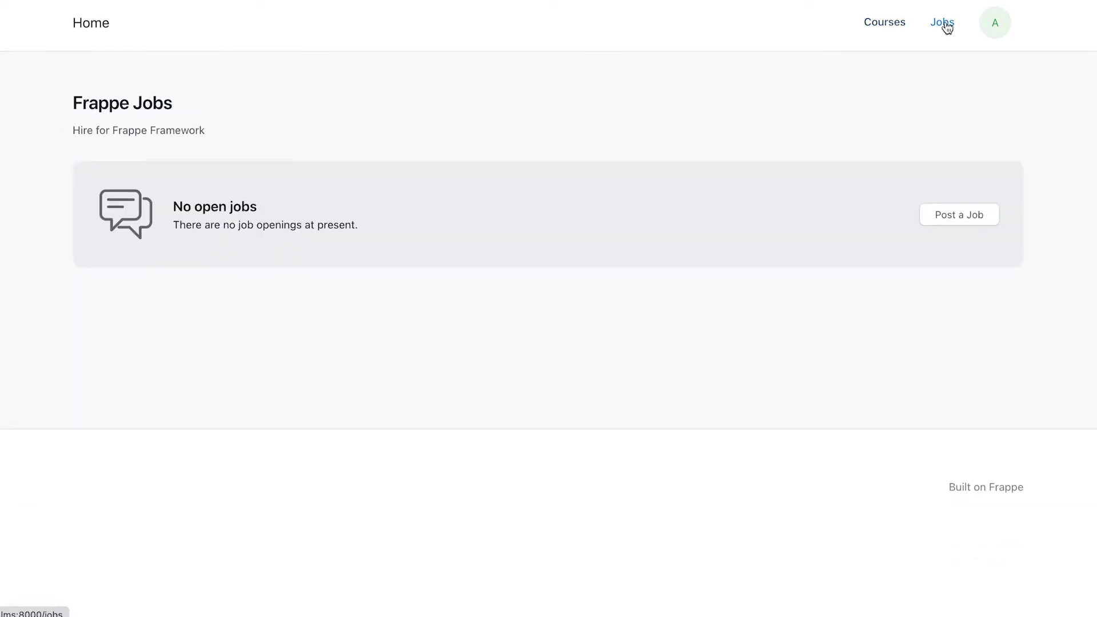
Start a new job posting titled 'Frappe Developer' with type Full Time.
click(977, 219)
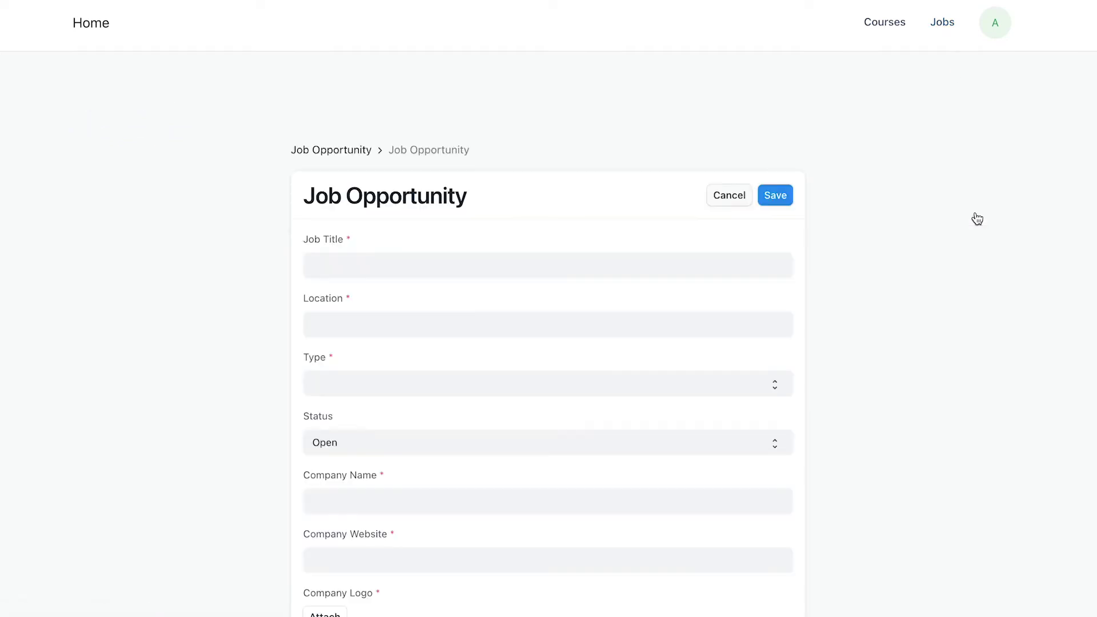
scroll(620, 240, down, 2)
click(532, 155)
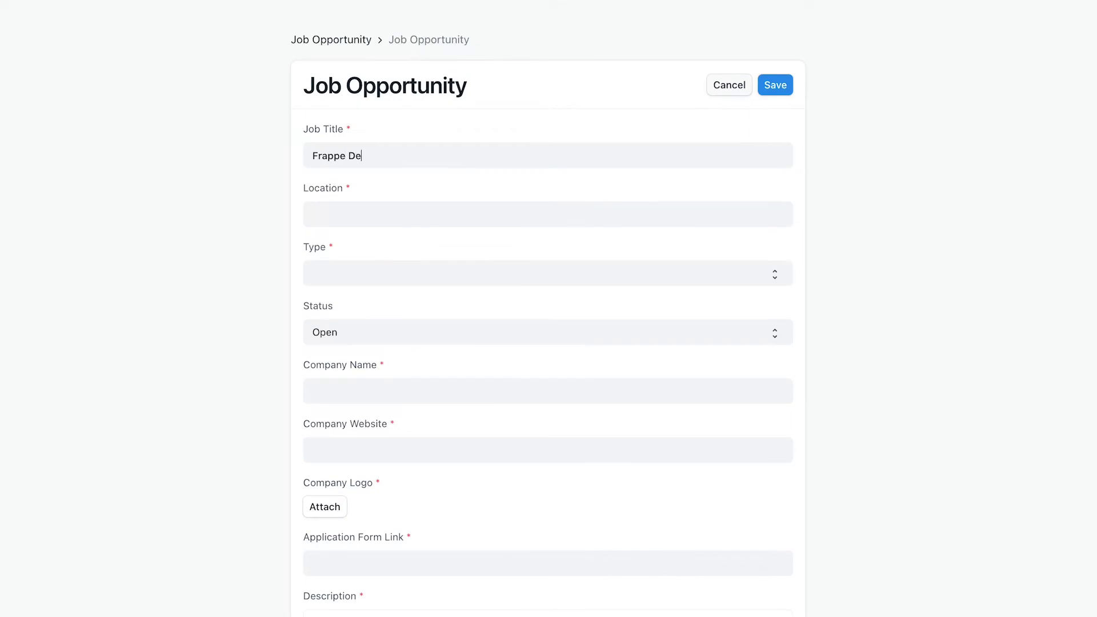
text(Frappe Developer)
click(516, 267)
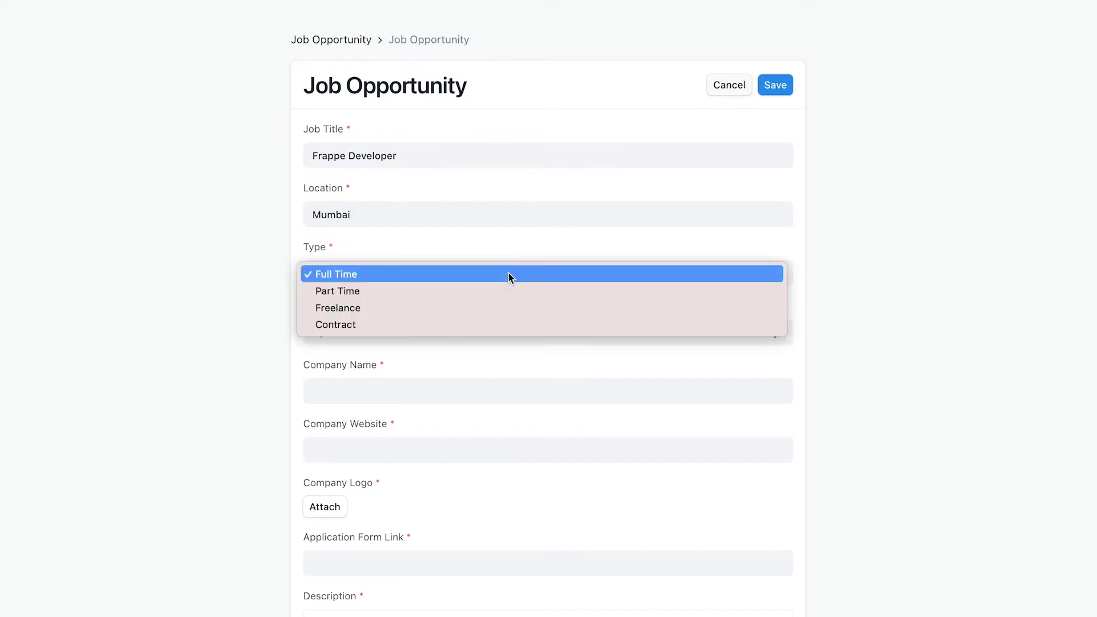
click(508, 274)
scroll(509, 274, down, 3)
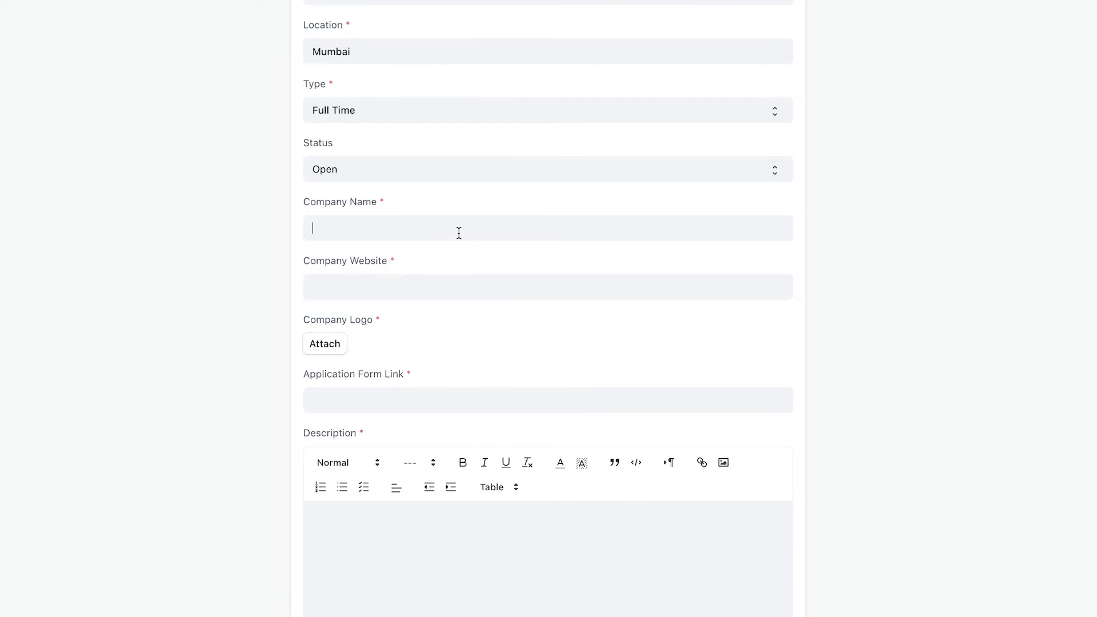
Keep the status Open, enter company name 'Frappe Technologies' and begin the website URL.
click(459, 233)
click(358, 172)
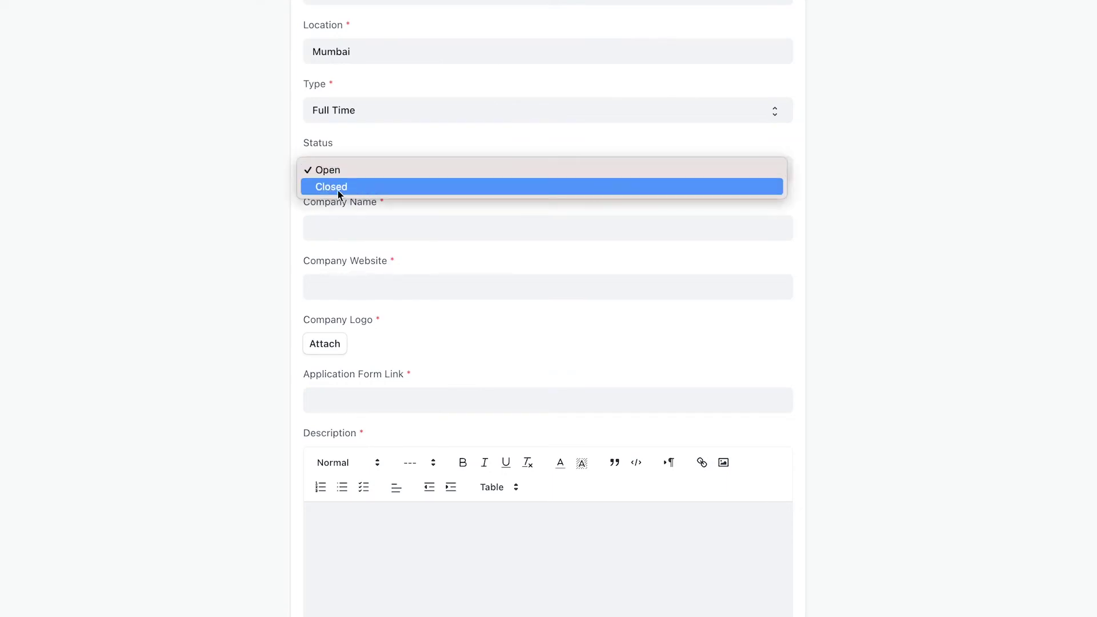
click(268, 207)
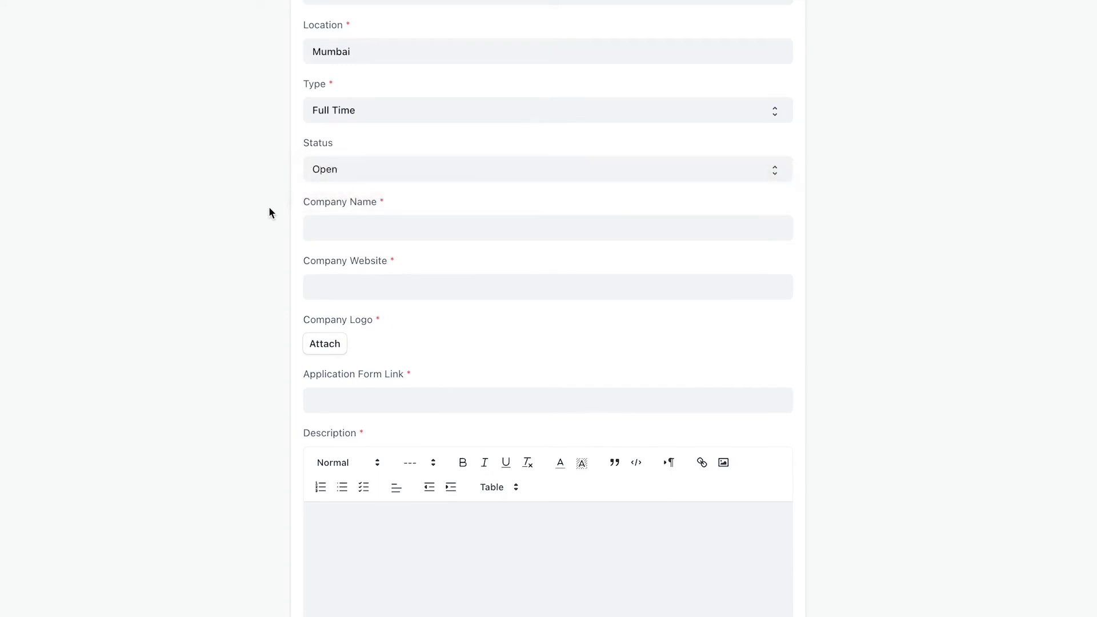
click(321, 222)
text(Frappe Technologhttps://frappe.io)
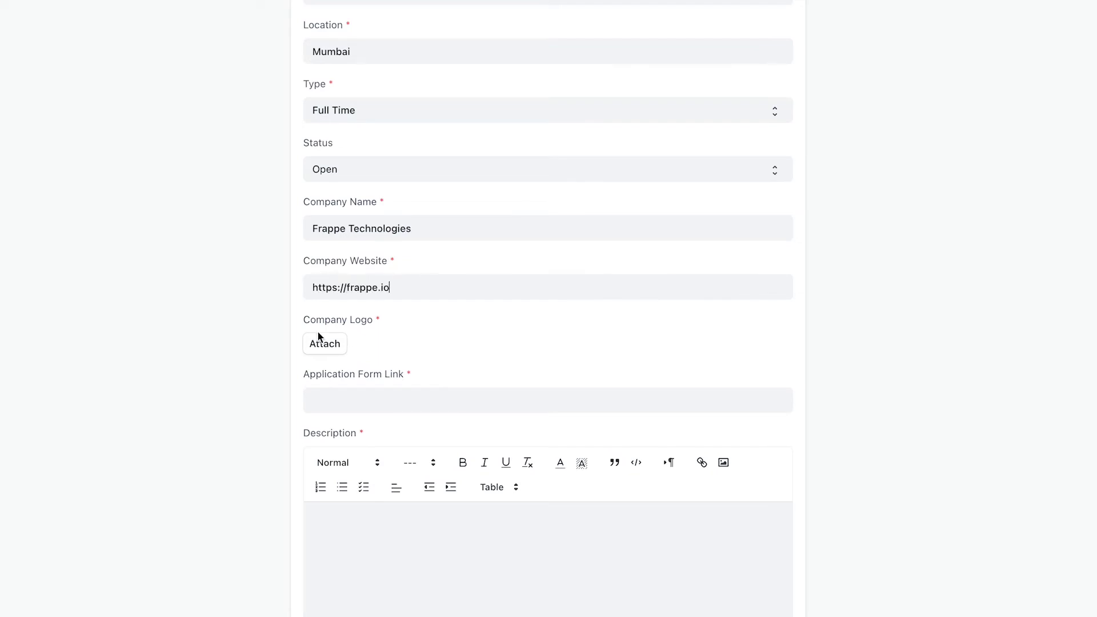
Upload fav.png from the computer as the company logo.
click(318, 338)
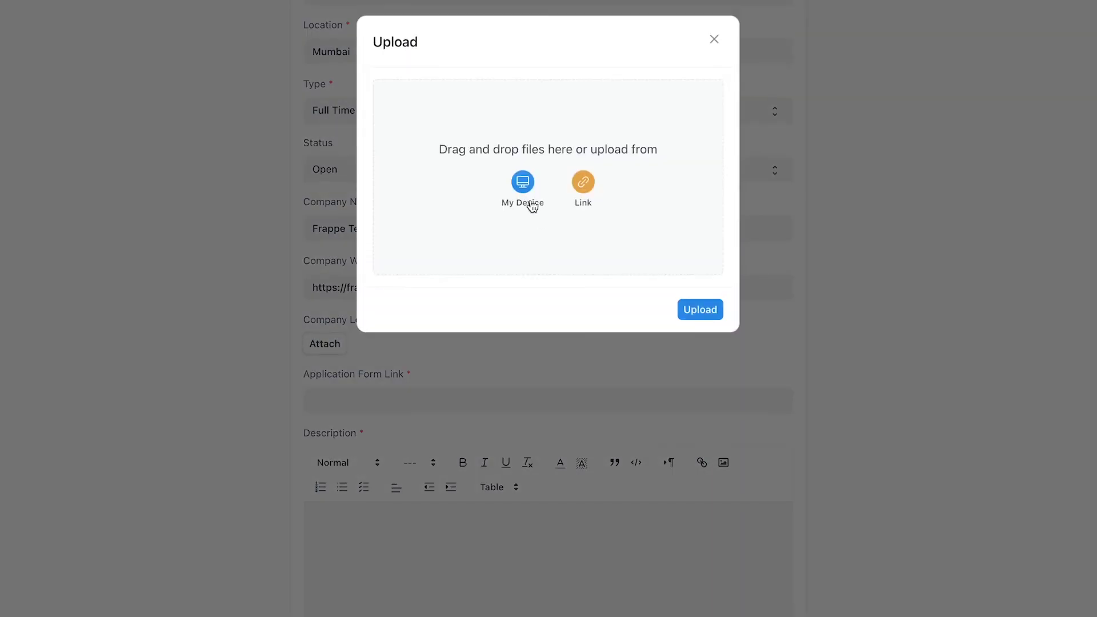
click(523, 197)
click(455, 205)
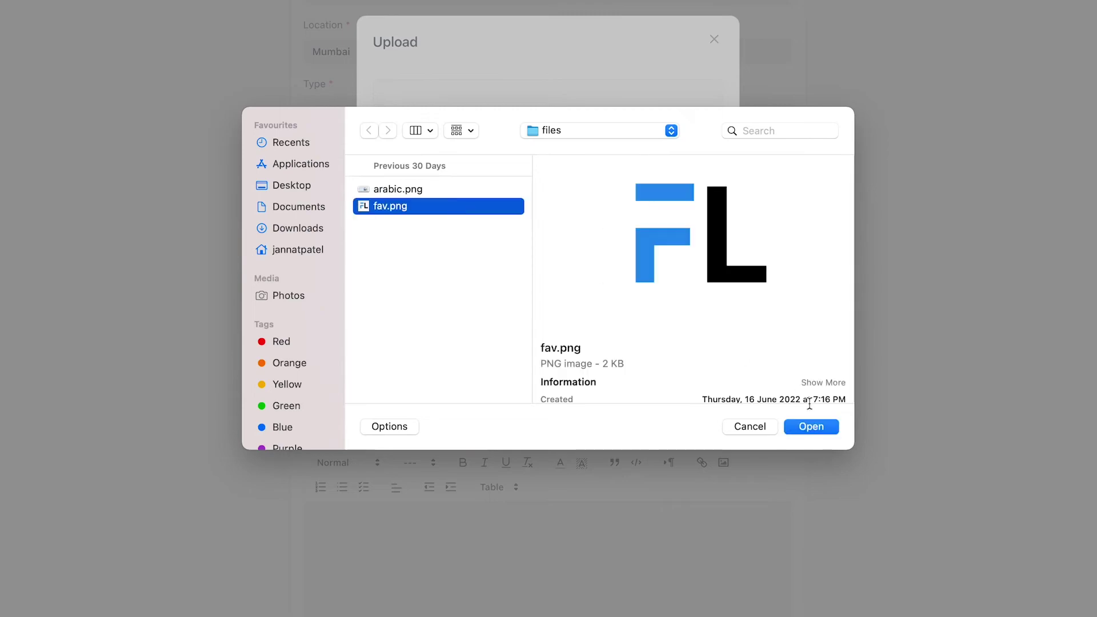
click(823, 429)
click(707, 195)
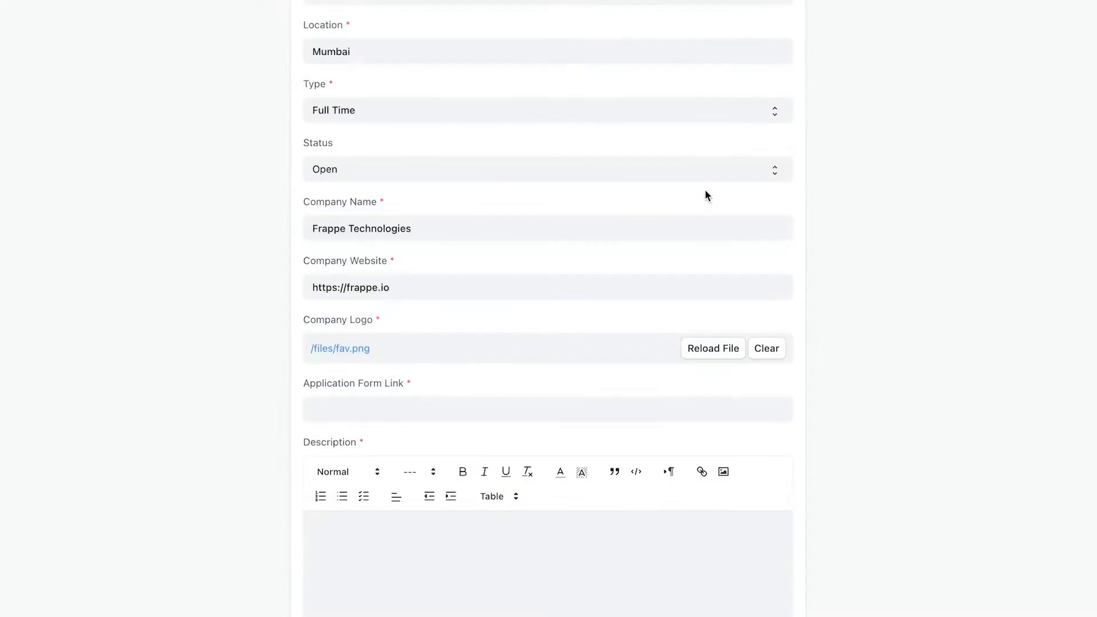
triple_click(485, 290)
key(ctrl+c)
scroll(483, 289, down, 4)
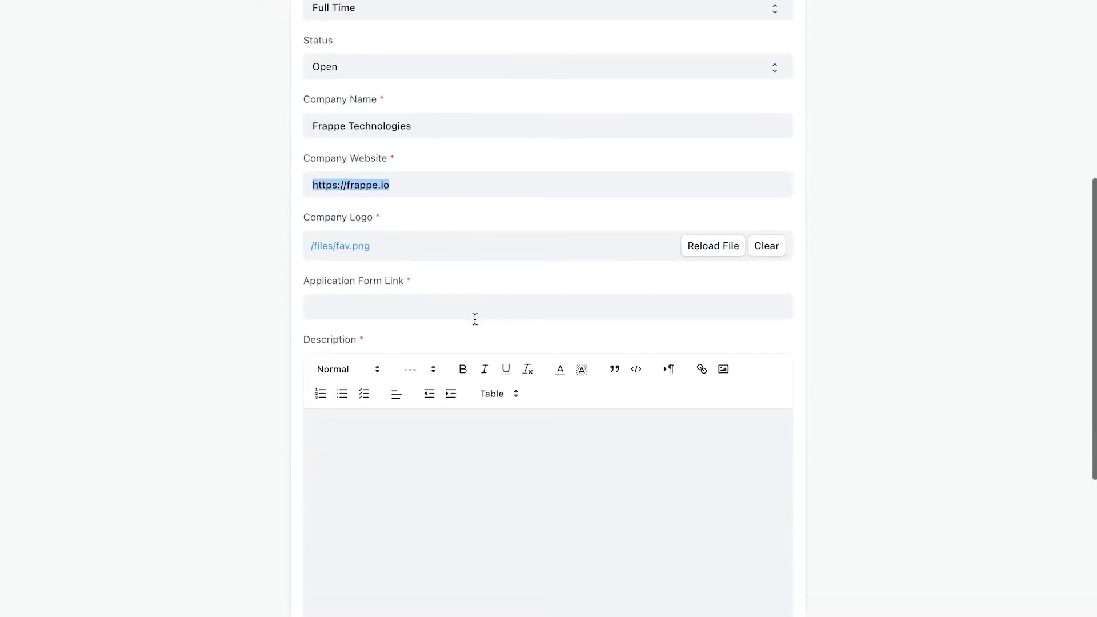
click(475, 318)
key(ctrl+v)
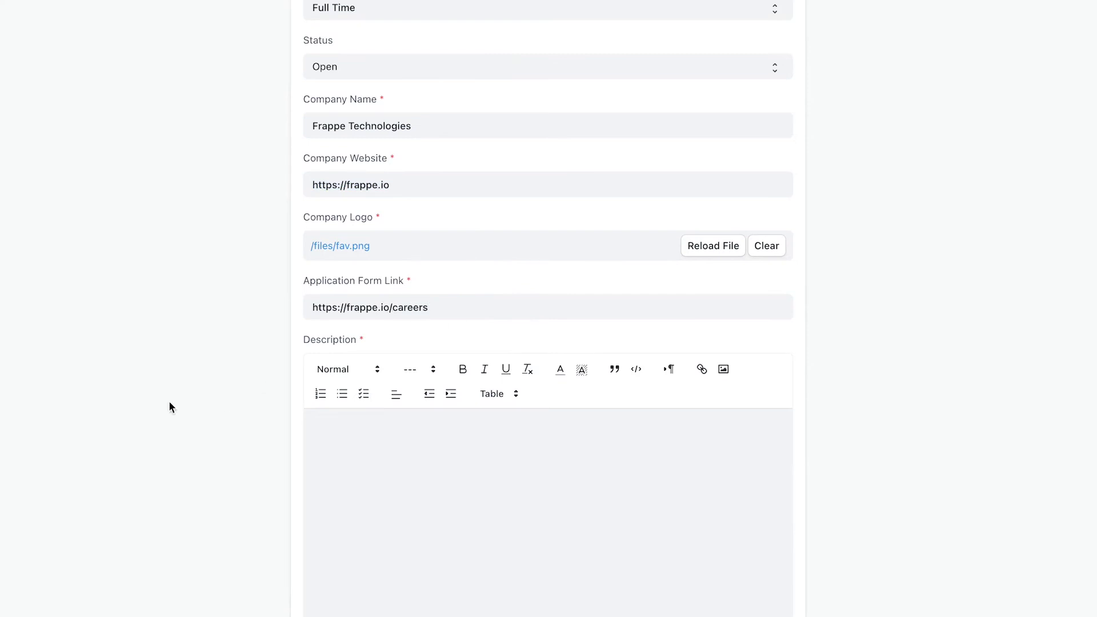
scroll(169, 403, down, 3)
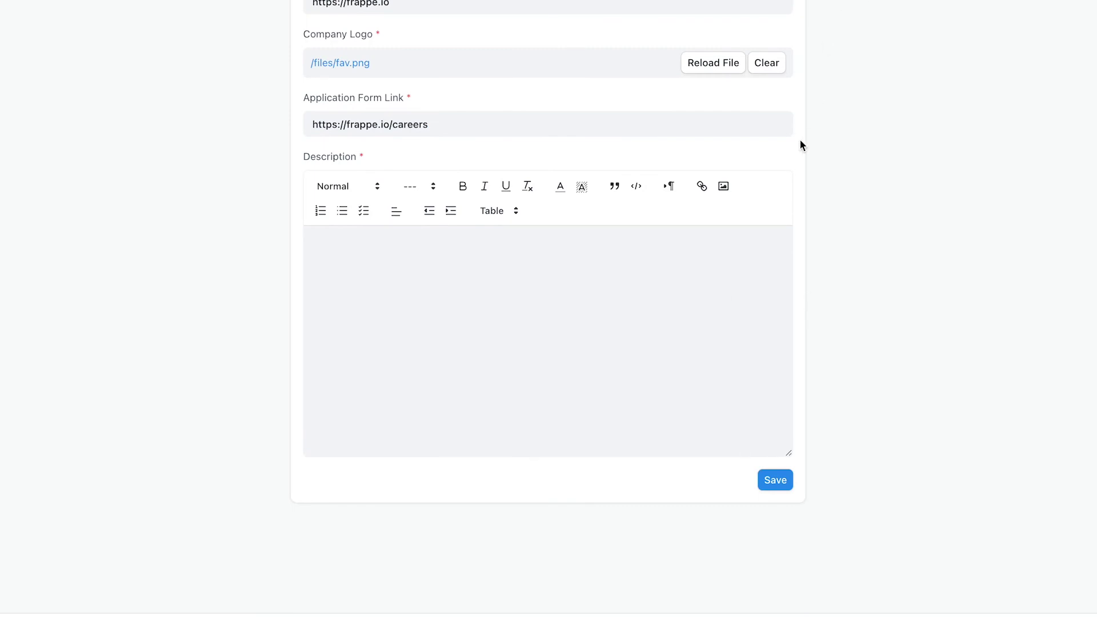
scroll(801, 141, up, 2)
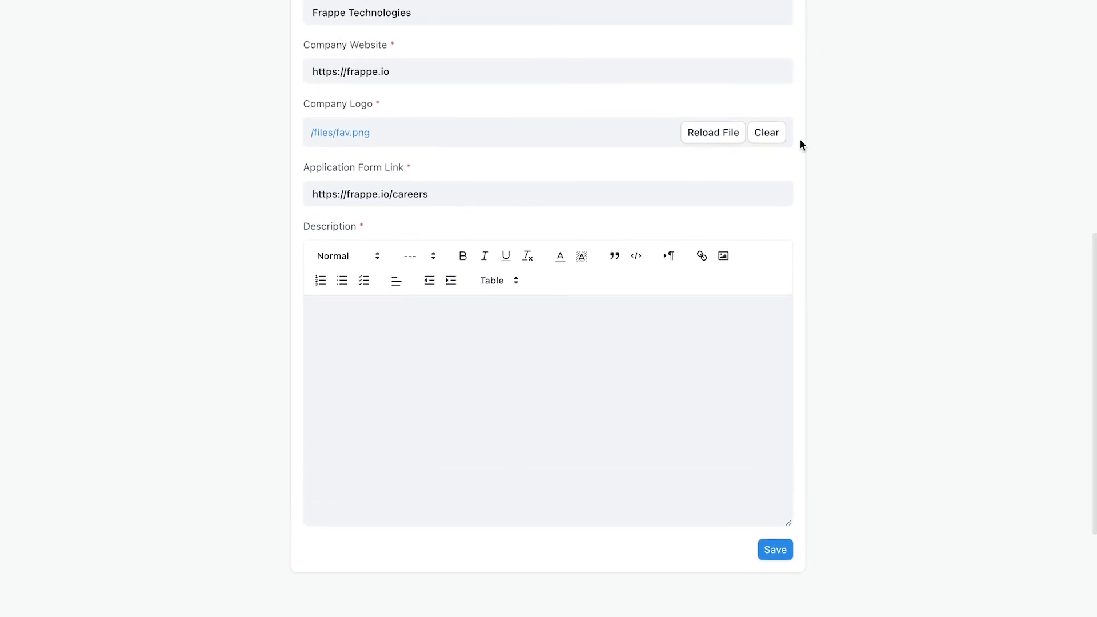
scroll(801, 141, up, 1)
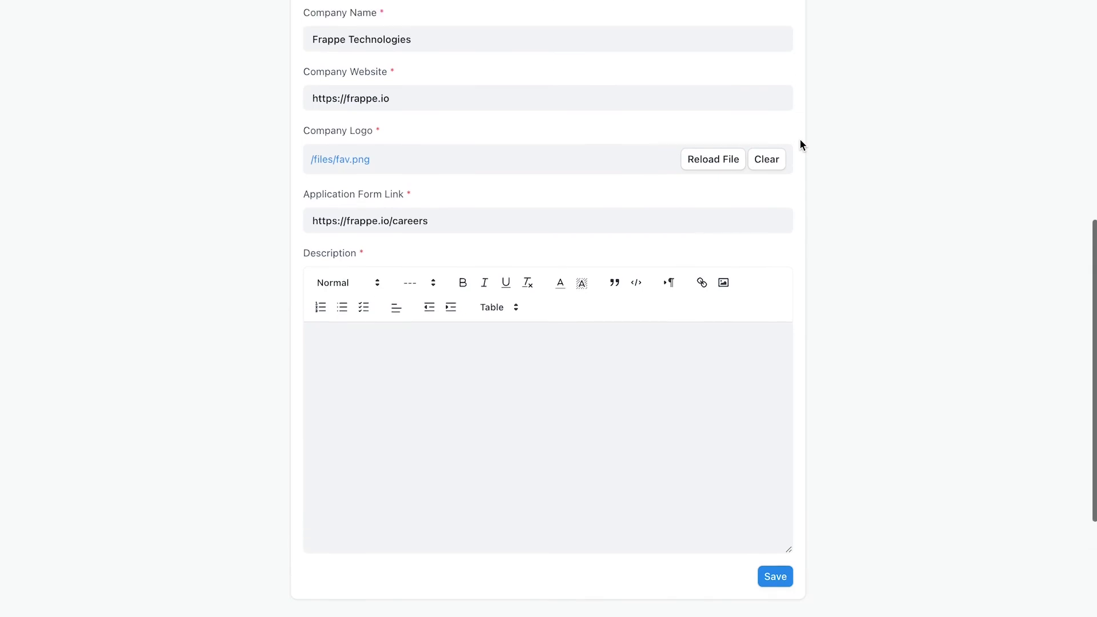
Paste the prepared job description and remove its bold formatting.
click(575, 380)
key(ctrl+v)
key(ctrl+a)
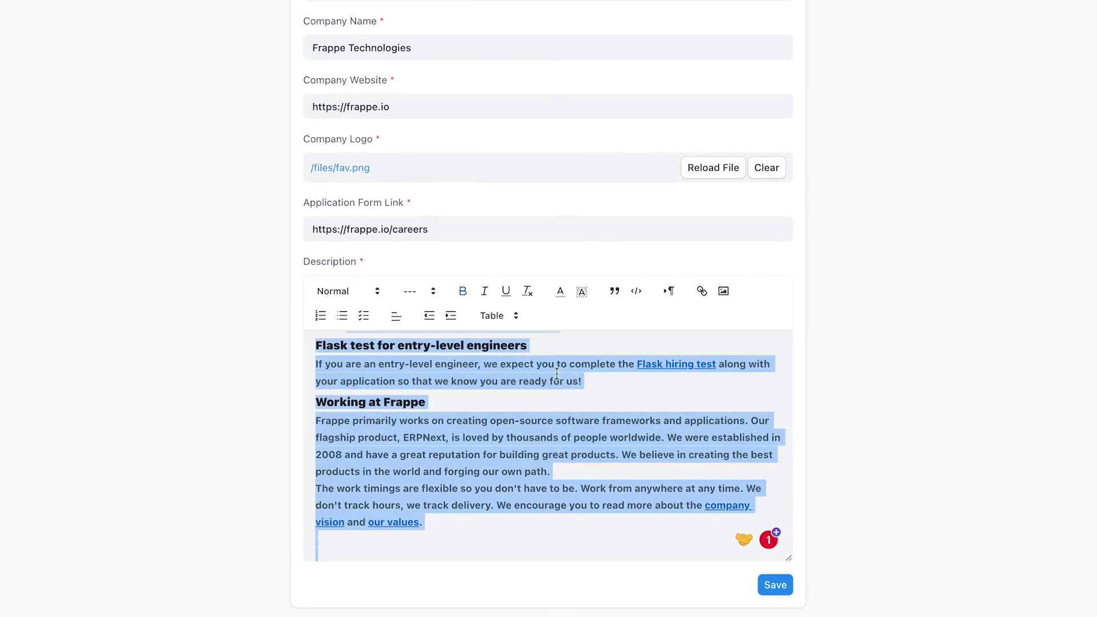
key(ctrl+b)
click(522, 389)
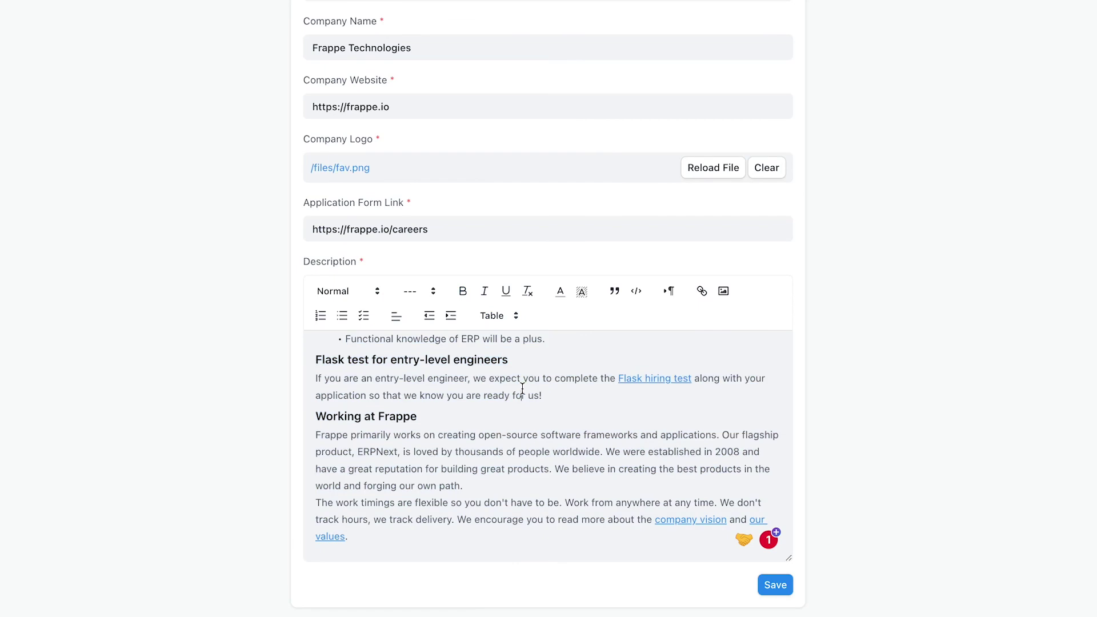
Add a blank line before 'What we are looking for', correct 'buildings' to 'building', and save the job.
scroll(318, 426, up, 10)
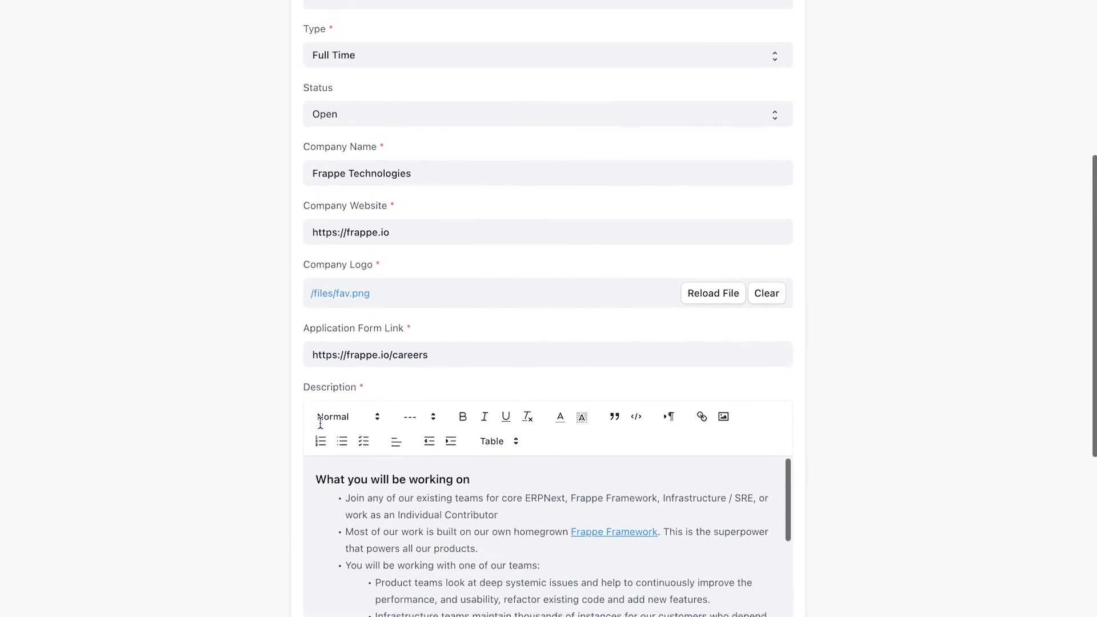
scroll(320, 423, down, 5)
click(316, 470)
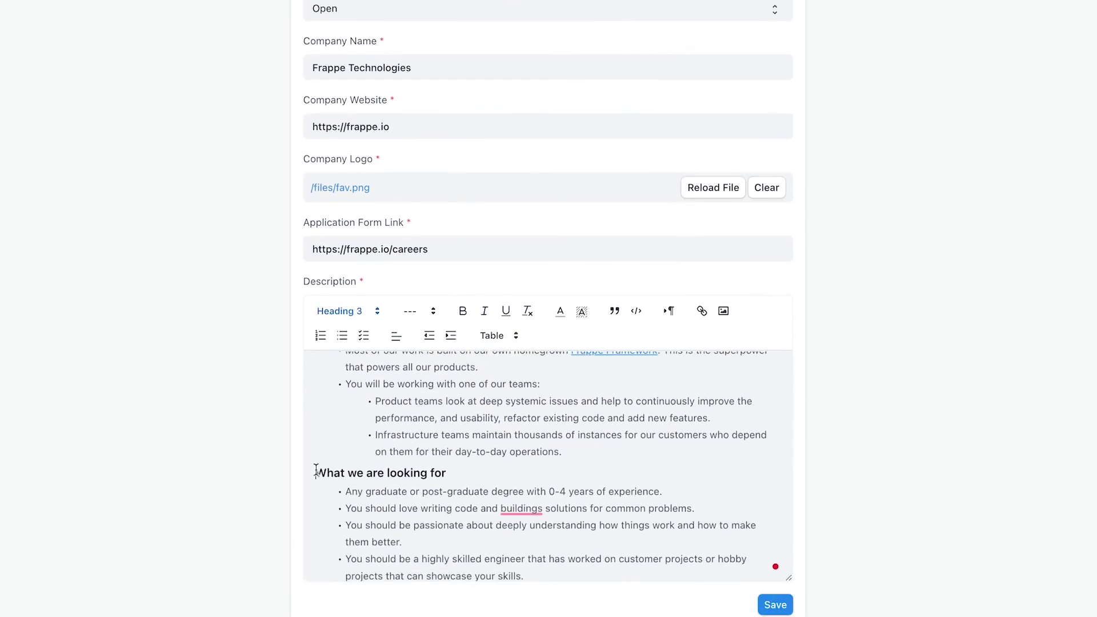
key(Return)
click(542, 529)
key(BackSpace)
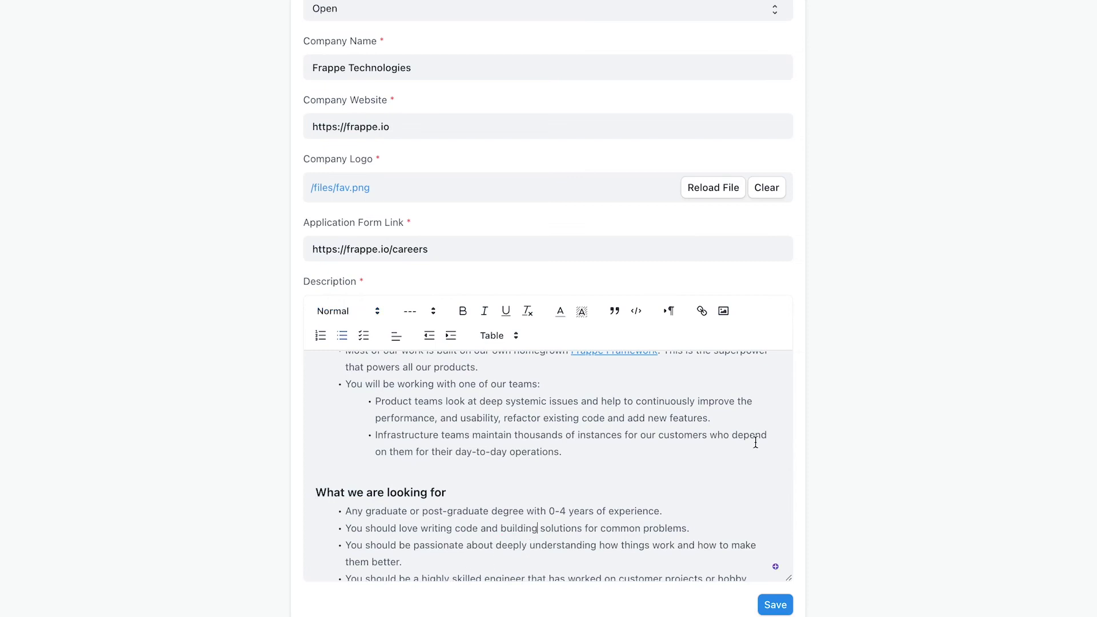
scroll(782, 486, down, 2)
click(776, 604)
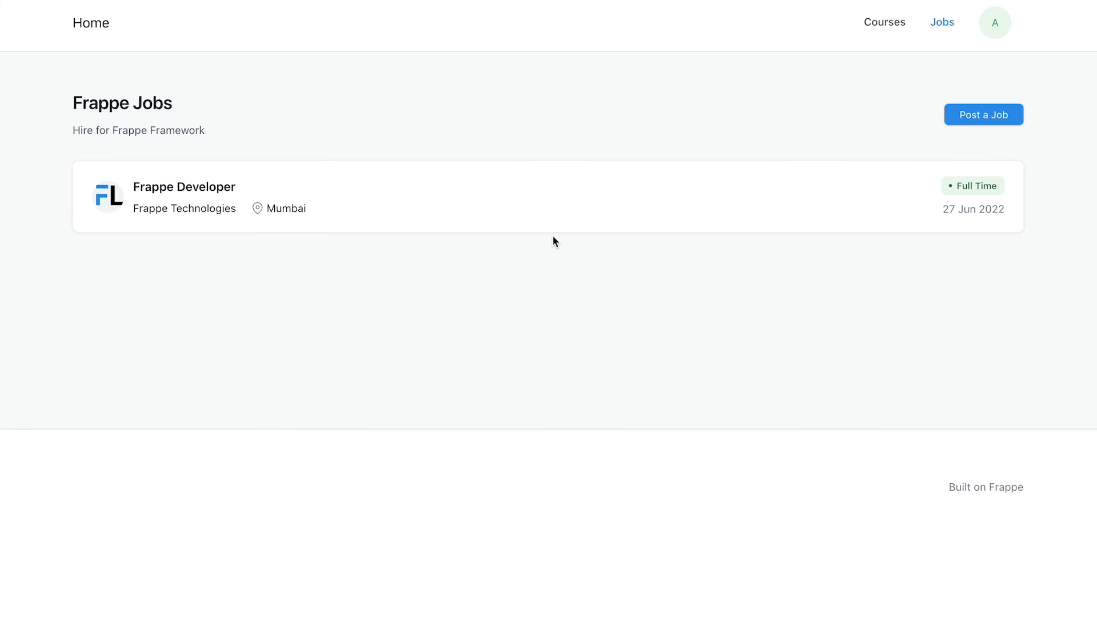
Open the Frappe Developer job's detail page from the Frappe Jobs list and scroll through its description.
click(209, 197)
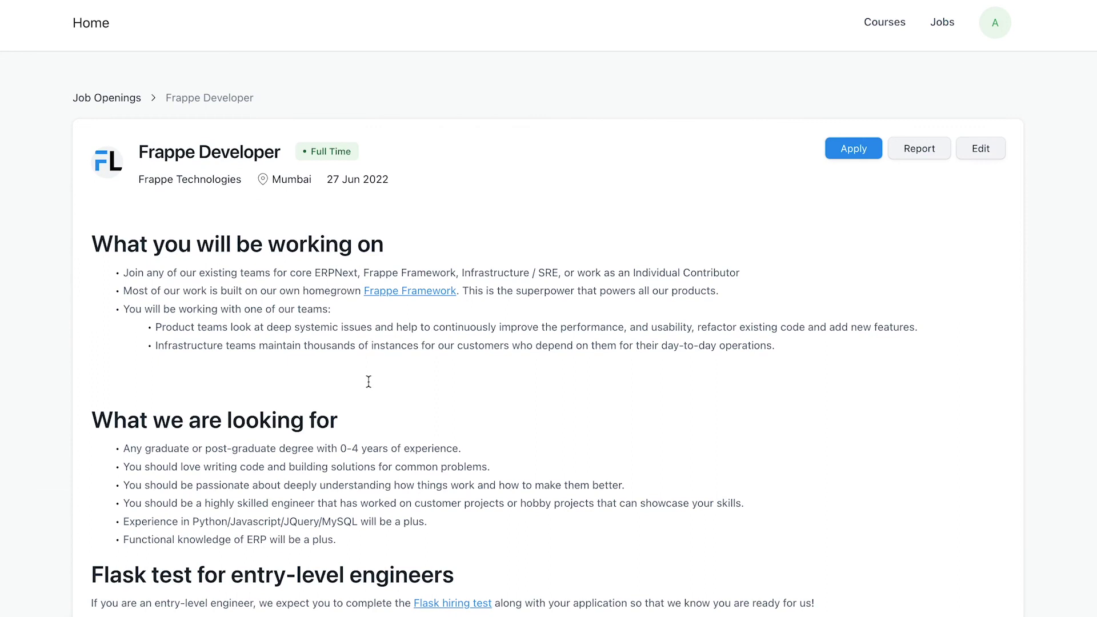
scroll(369, 381, down, 5)
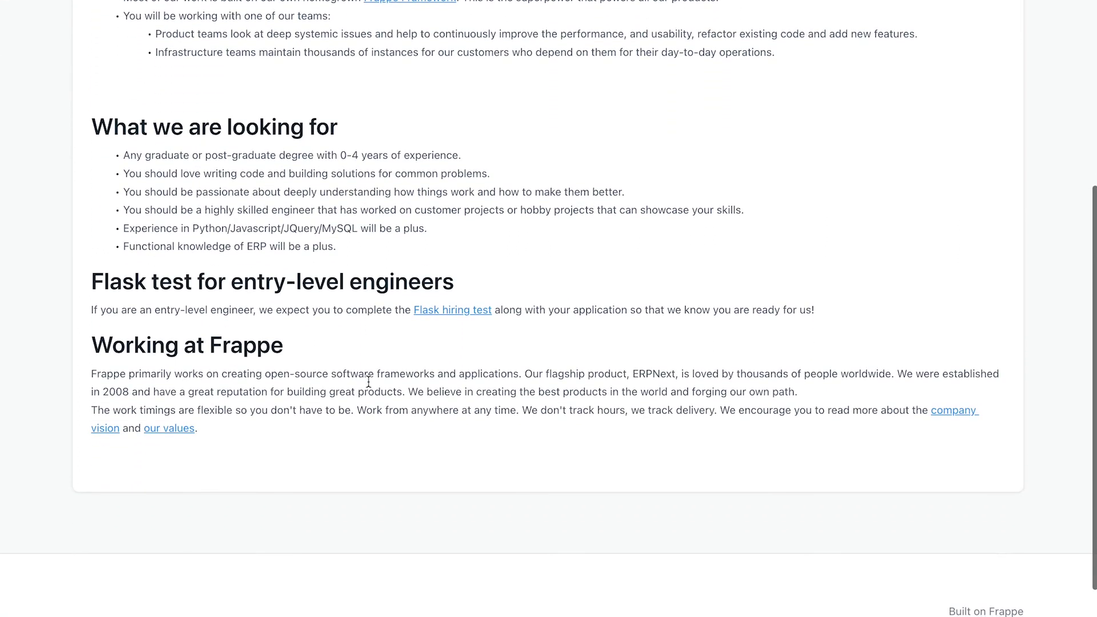
scroll(369, 381, up, 5)
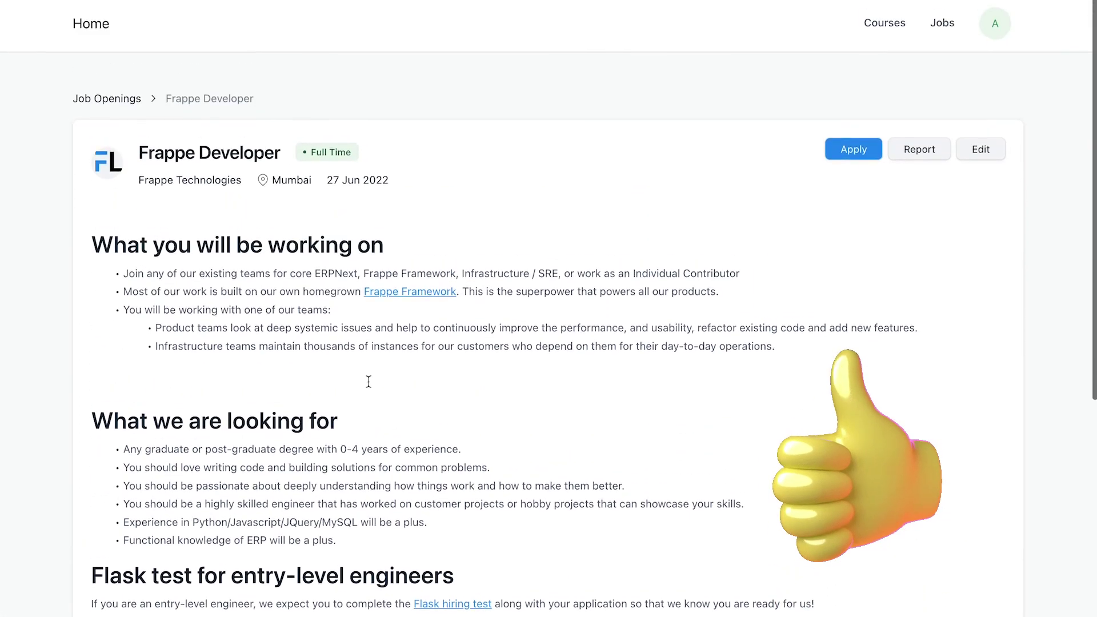